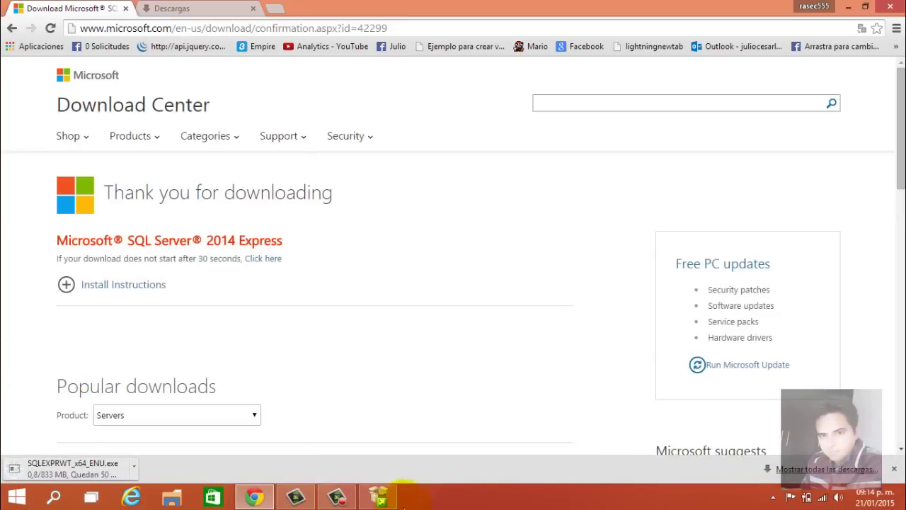
# Launch the downloaded SQLEXPRWT_x64_ENU.exe from Chrome's download bar
pyautogui.click(337, 495)
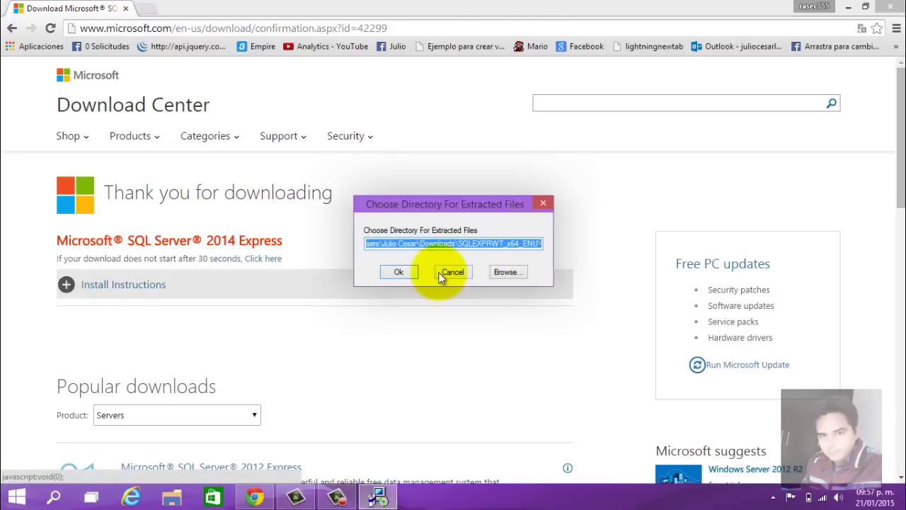
# Accept the default extraction folder so the SQL Server 2014 setup files extract
pyautogui.click(400, 277)
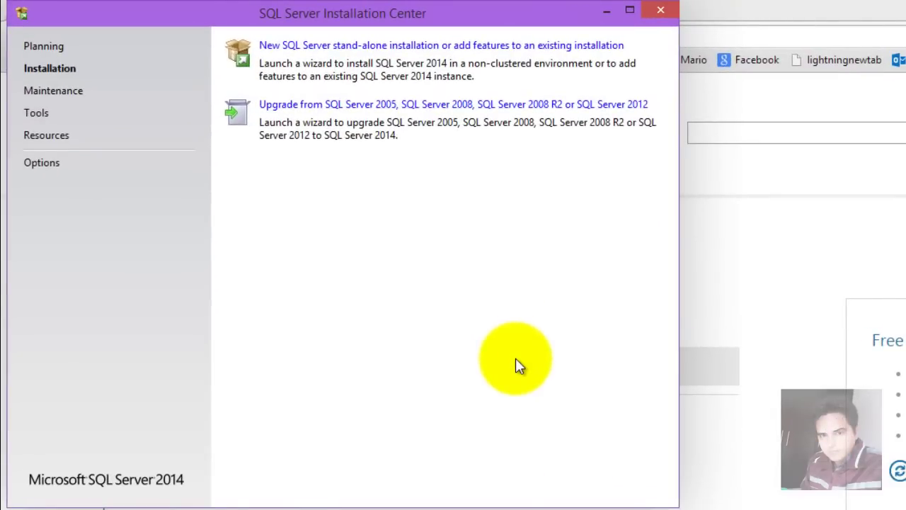
# Start a new SQL Server stand-alone installation from the Installation page
pyautogui.click(449, 49)
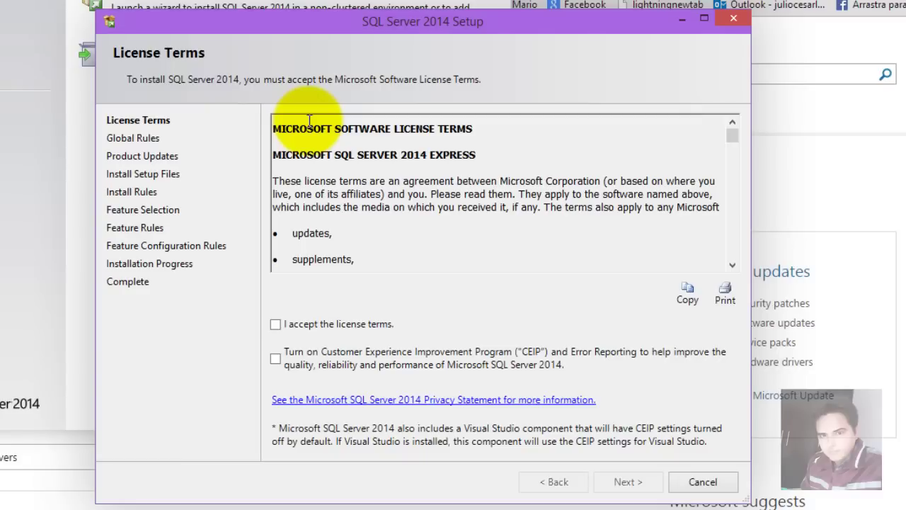
# Accept the licence terms, opt in to CEIP error reporting, and continue to Install Rules
pyautogui.click(374, 324)
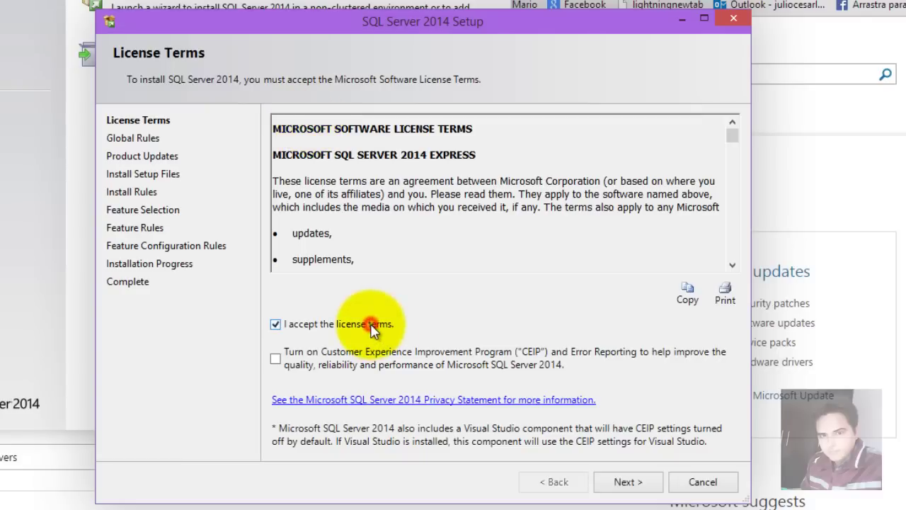
pyautogui.click(374, 352)
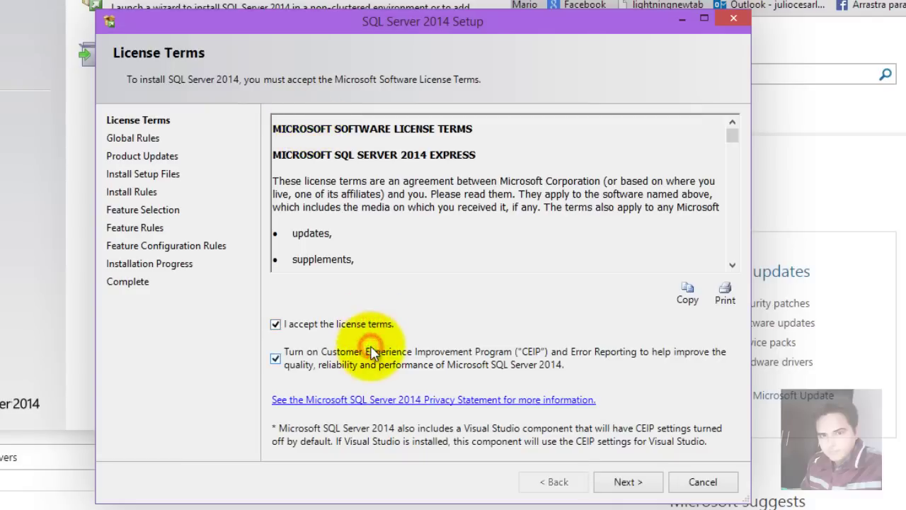
pyautogui.click(621, 486)
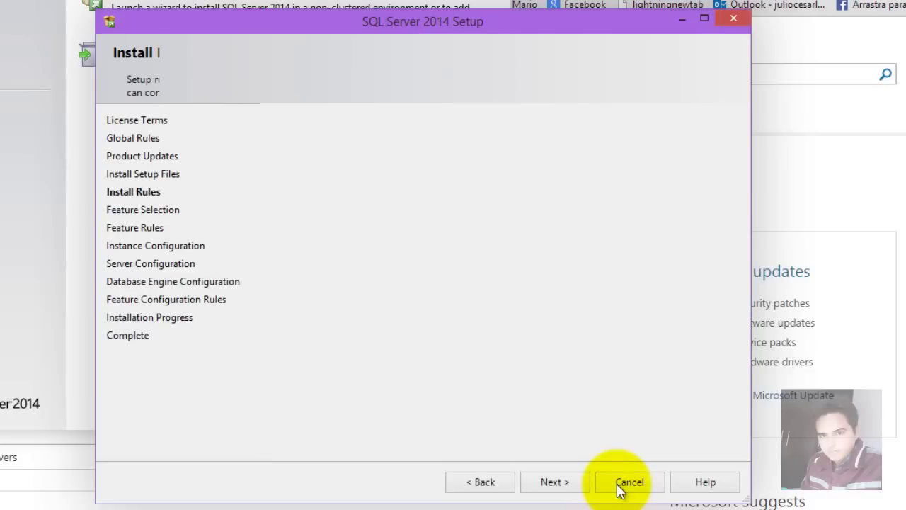
# Move on to Feature Selection and check Database Engine Services
pyautogui.click(572, 483)
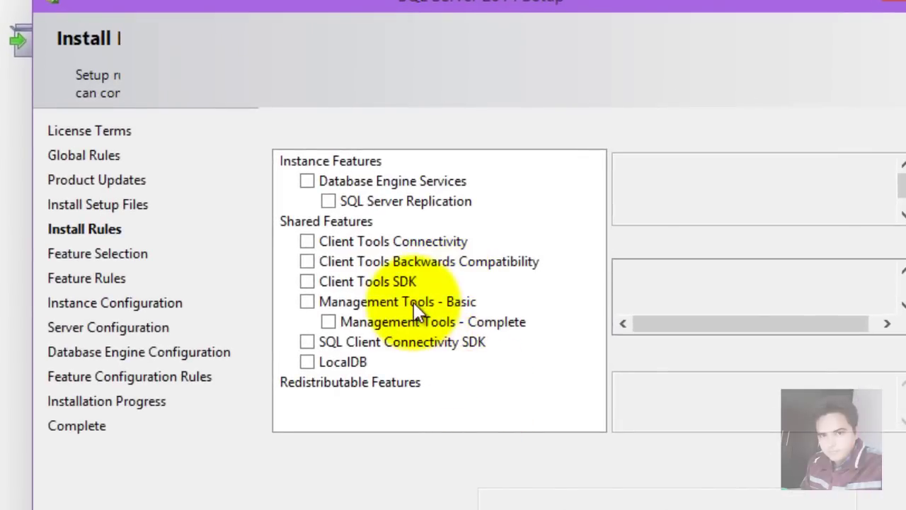
pyautogui.click(306, 181)
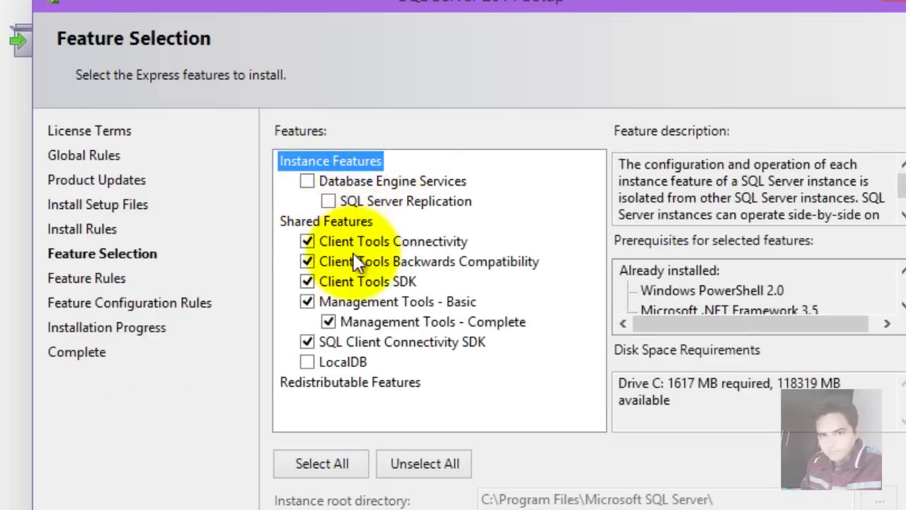
pyautogui.click(308, 182)
pyautogui.click(309, 181)
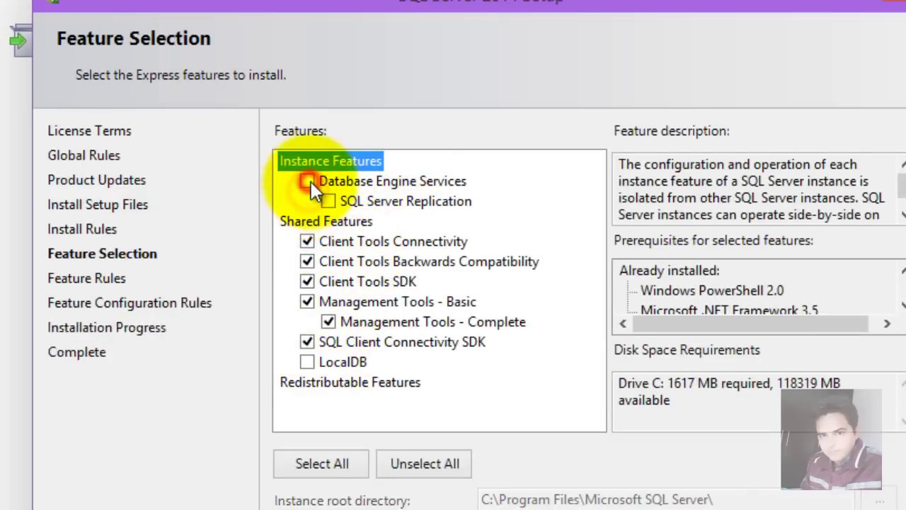
pyautogui.click(308, 181)
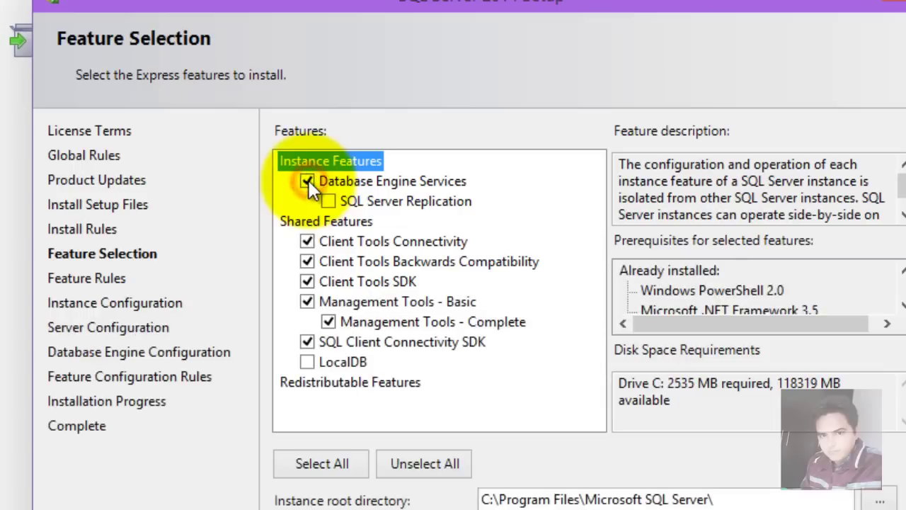
# Select all features, including LocalDB, and review the feature descriptions (2717 MB required)
pyautogui.click(321, 382)
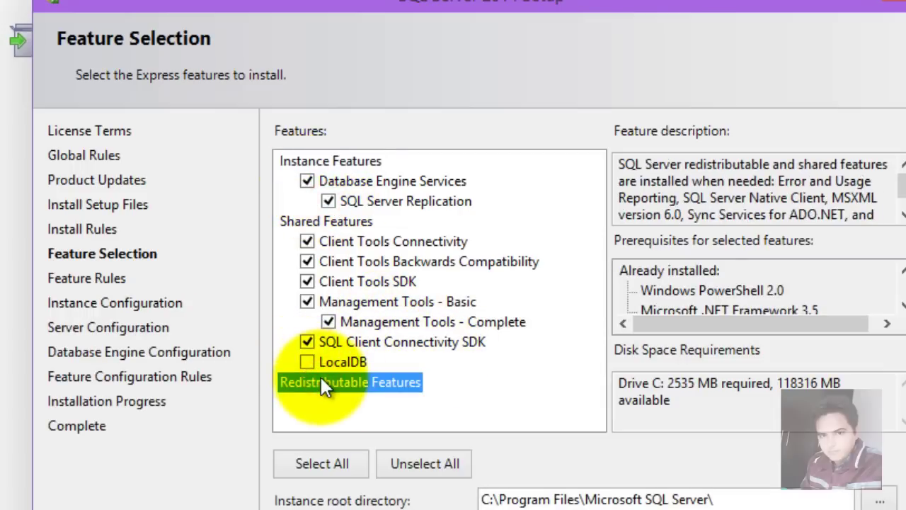
pyautogui.click(336, 466)
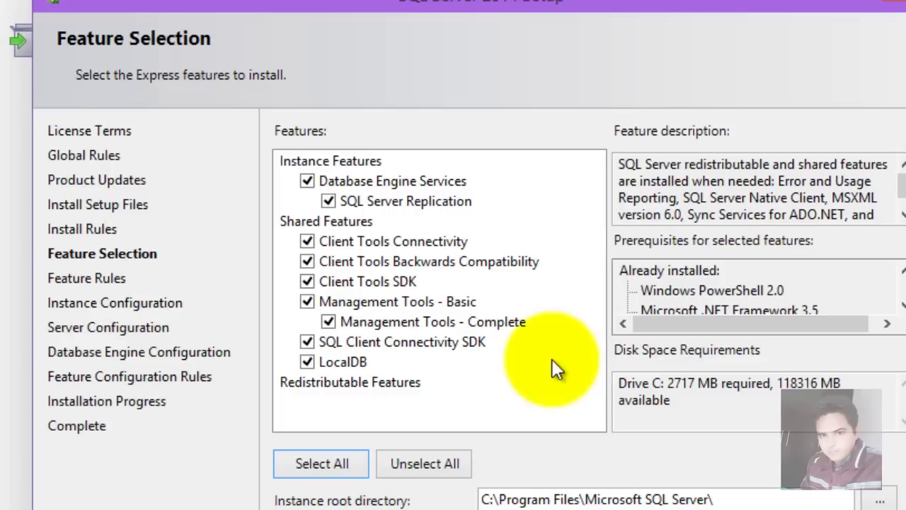
pyautogui.click(507, 322)
pyautogui.moveTo(902, 186)
pyautogui.mouseDown()
pyautogui.moveTo(904, 205)
pyautogui.moveTo(903, 177)
pyautogui.mouseUp()
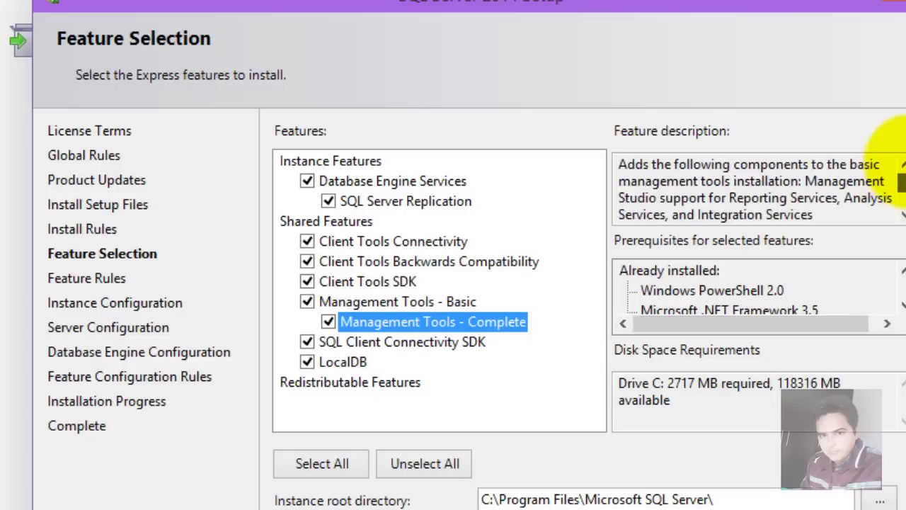
pyautogui.scroll(-2, 896, 303)
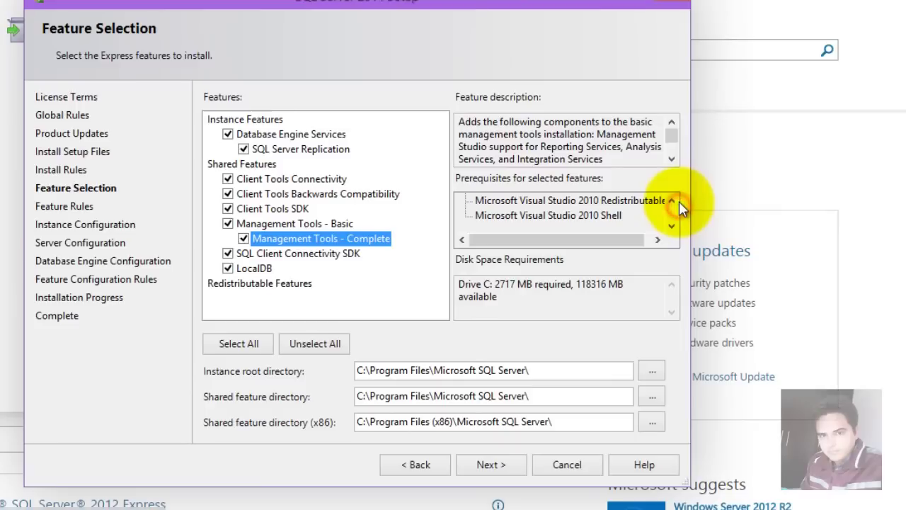
pyautogui.click(875, 261)
# Keep the named instance SQLExpress with instance ID SQLEXPRESS and continue
pyautogui.click(671, 200)
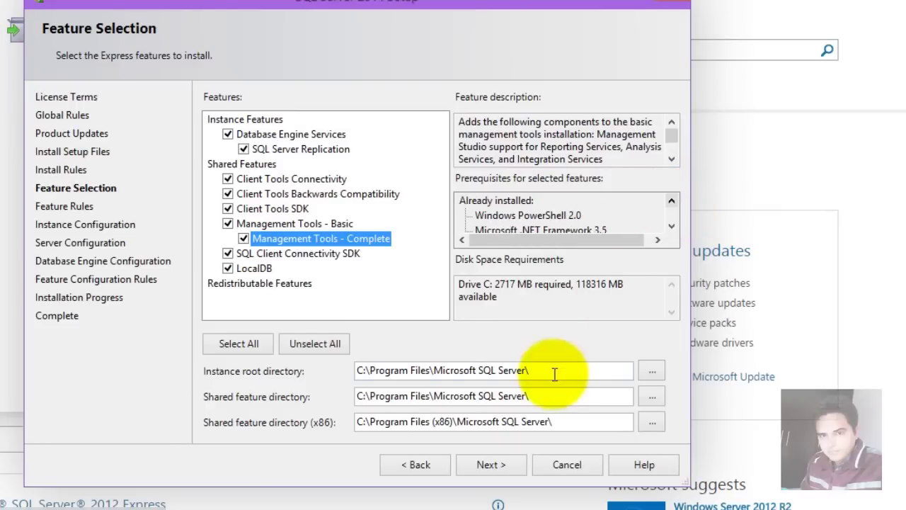
pyautogui.click(486, 465)
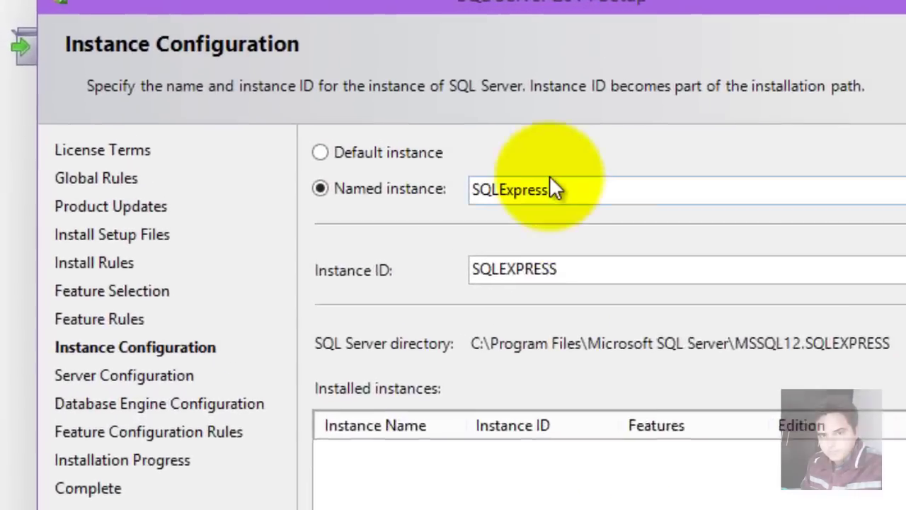
pyautogui.click(353, 122)
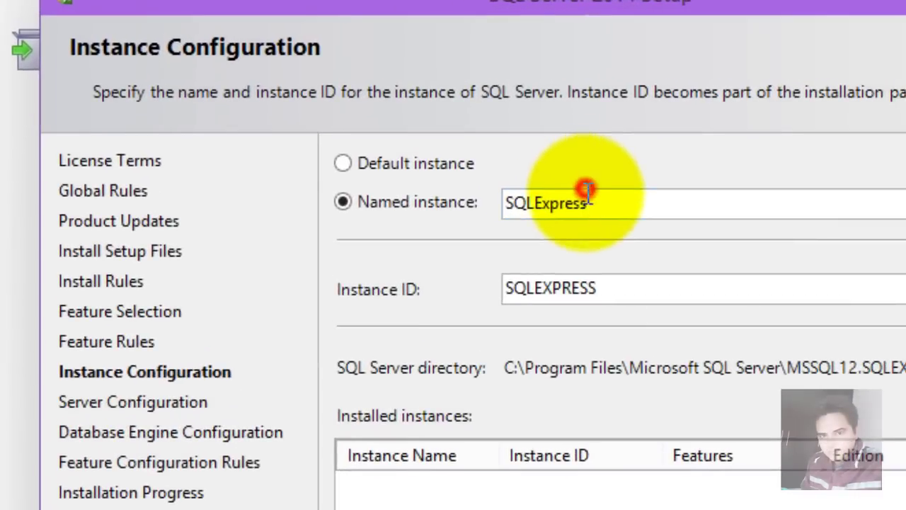
pyautogui.click(573, 287)
pyautogui.click(590, 203)
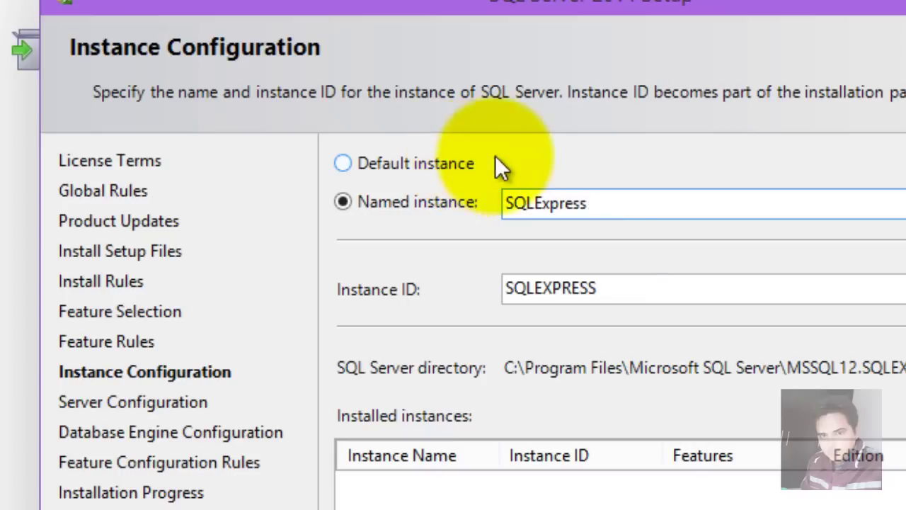
pyautogui.click(599, 287)
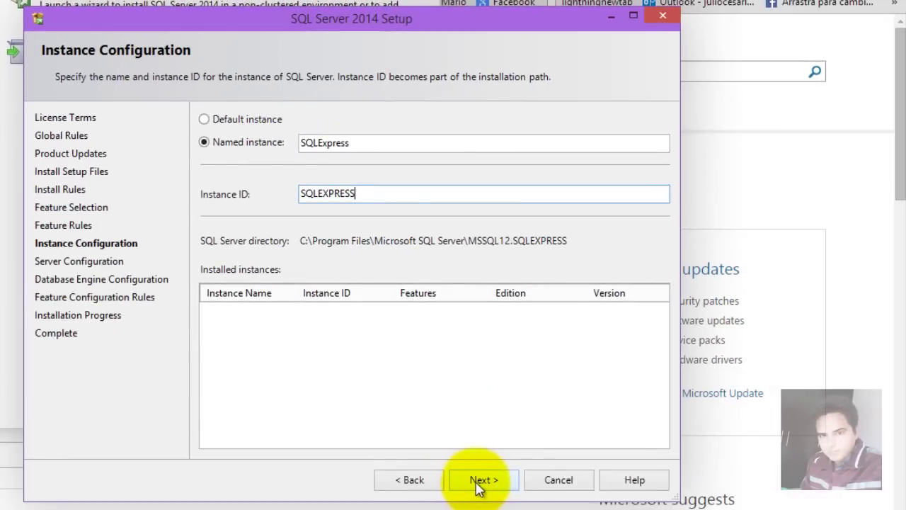
pyautogui.click(480, 481)
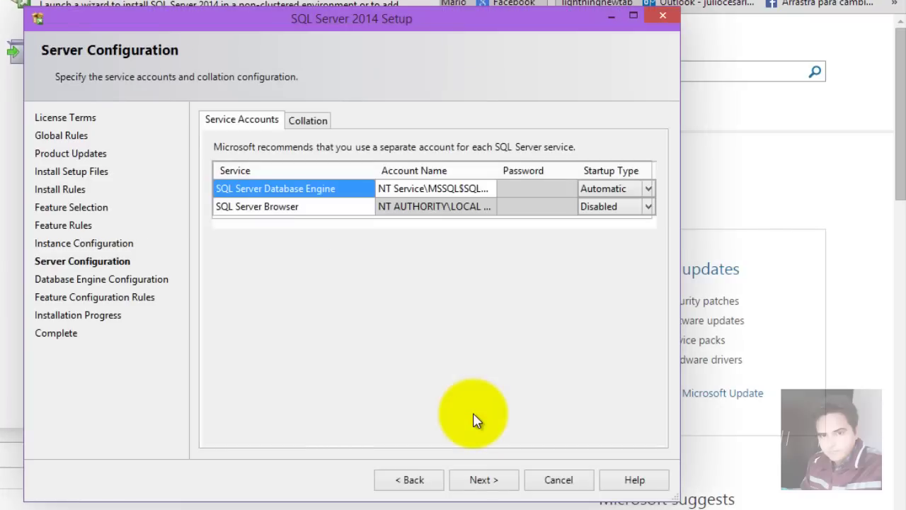
# Review the service accounts: Database Engine starting Automatic, SQL Server Browser Disabled
pyautogui.click(528, 190)
pyautogui.click(549, 206)
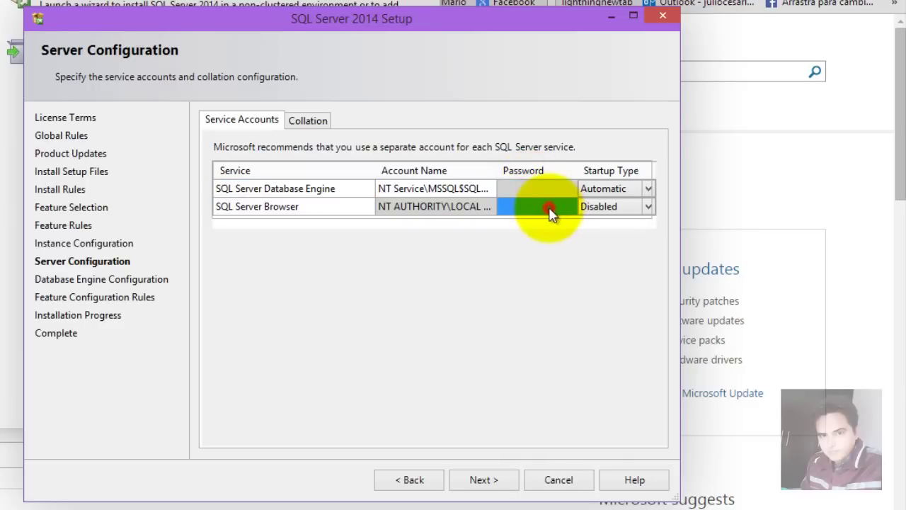
pyautogui.click(538, 186)
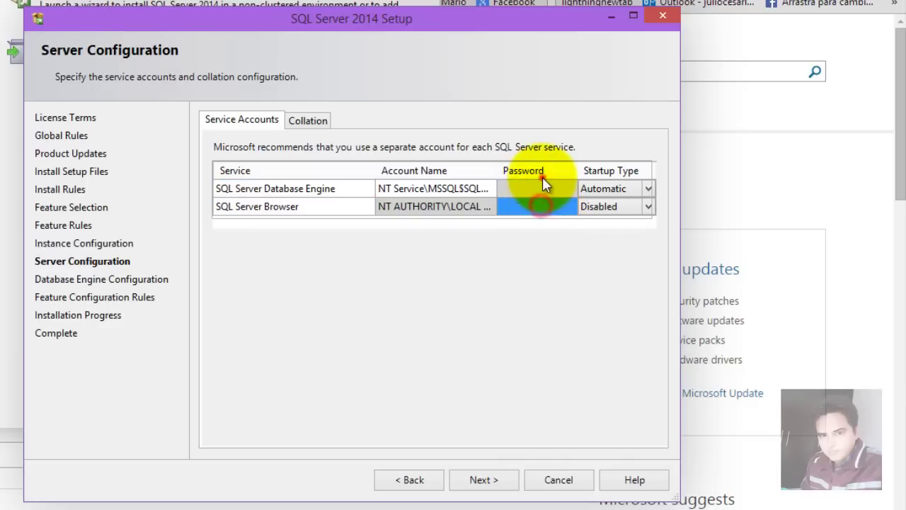
pyautogui.click(542, 185)
pyautogui.click(614, 192)
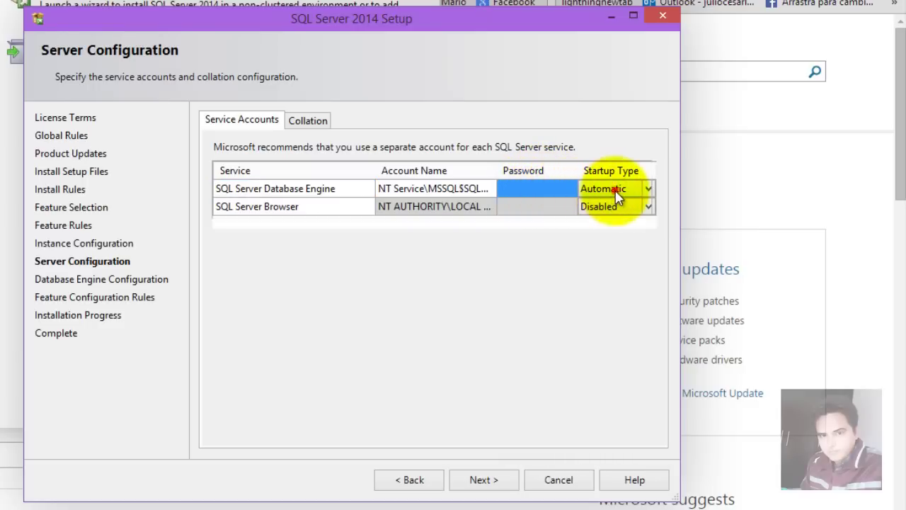
pyautogui.click(528, 187)
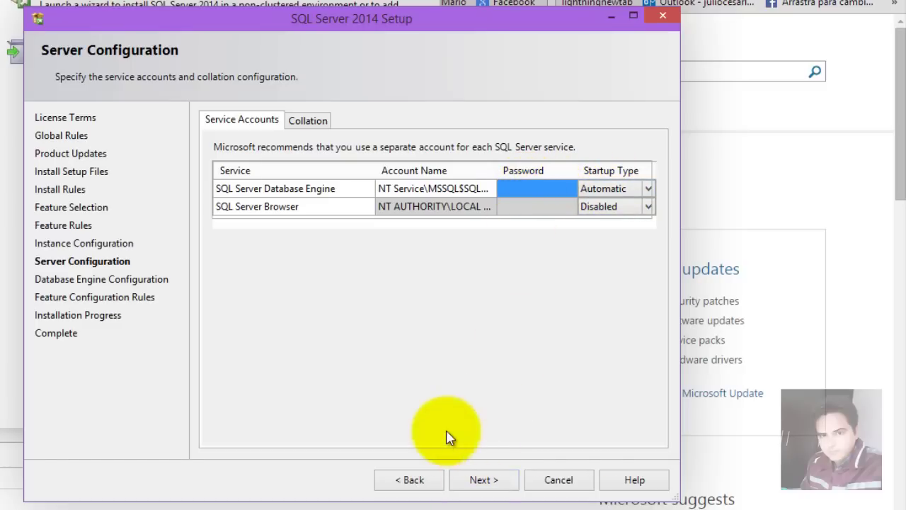
# Choose Mixed Mode authentication and enter and confirm the six-character sa password
pyautogui.click(469, 481)
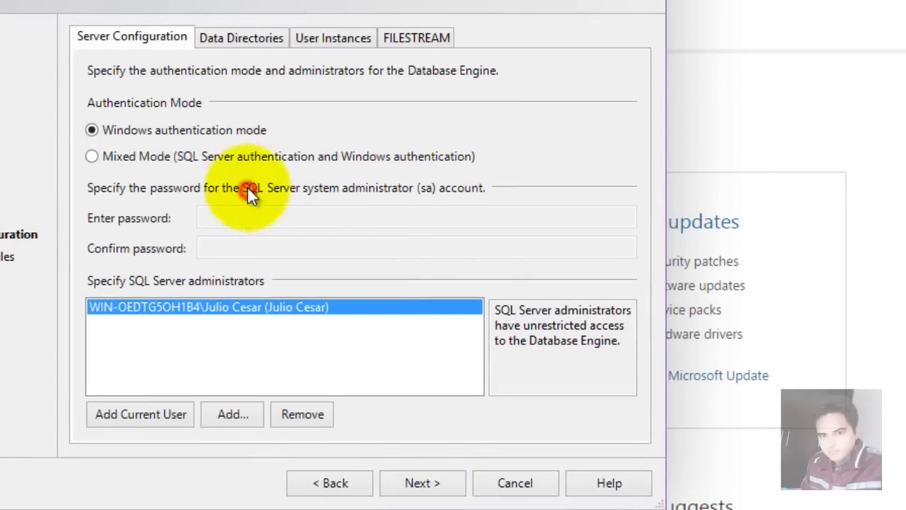
pyautogui.click(262, 155)
pyautogui.click(259, 225)
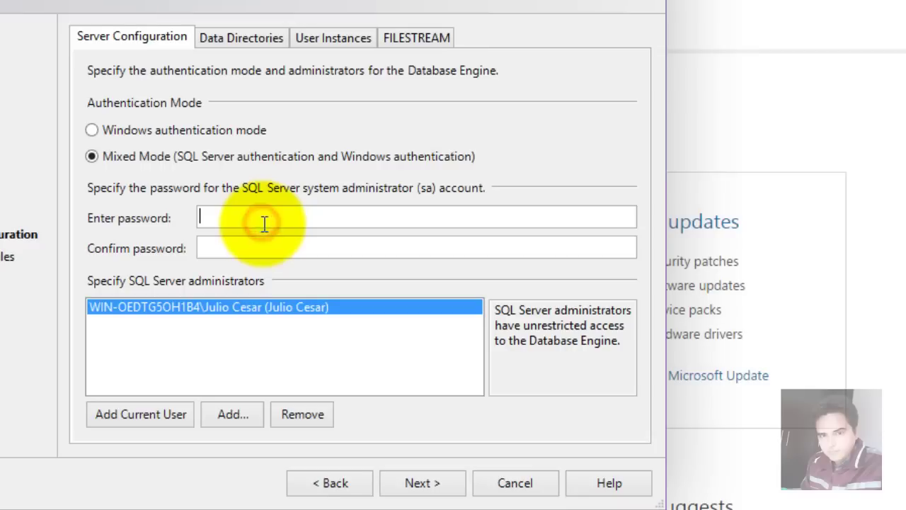
pyautogui.write('123456')
pyautogui.press('Tab')
pyautogui.write('123456')
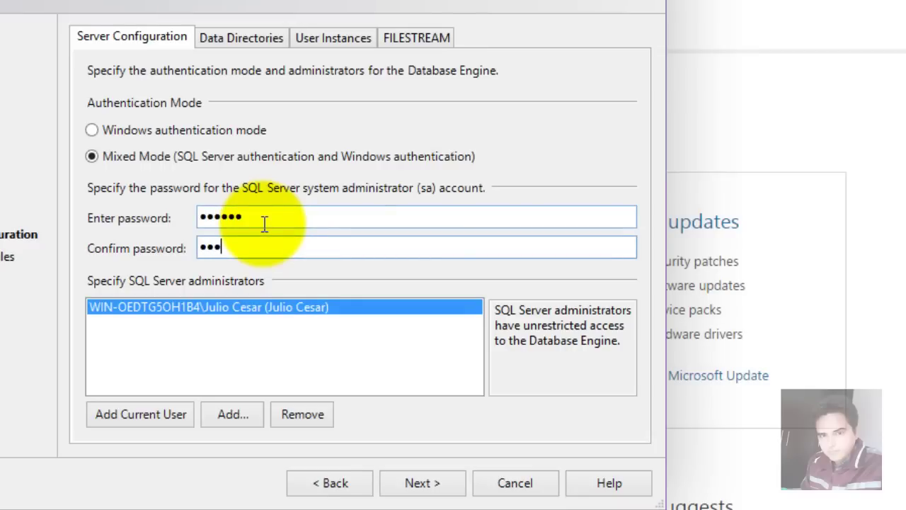
# Start the installation with the configured settings and let it complete
pyautogui.click(425, 481)
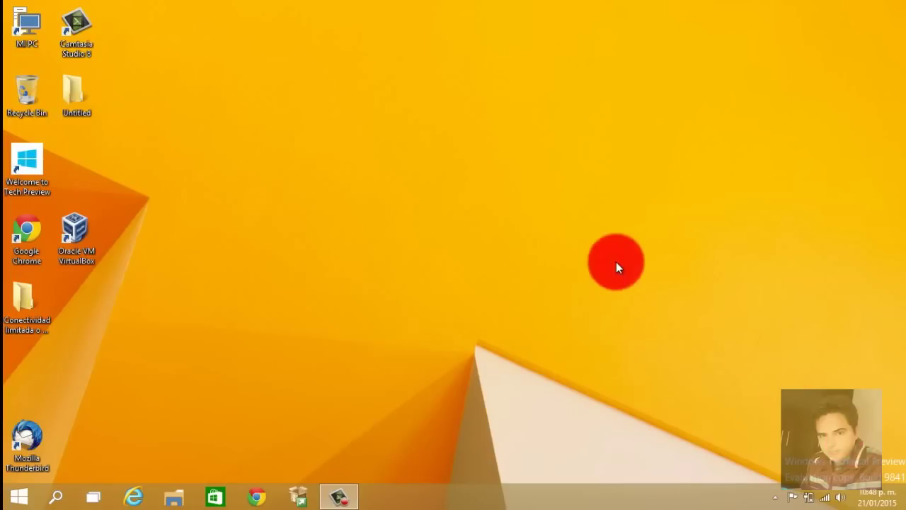
# Open the Start menu, try searching for SQL, then clear the search
pyautogui.press('super')
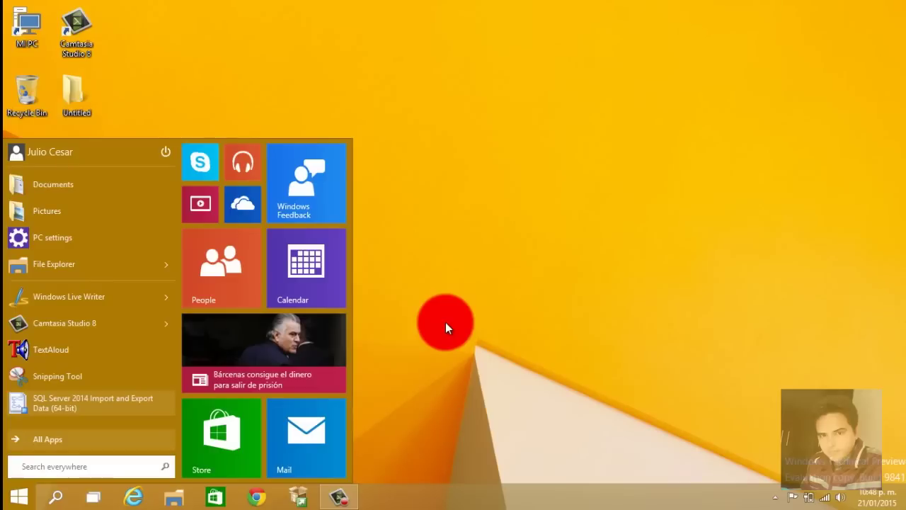
pyautogui.write('sql')
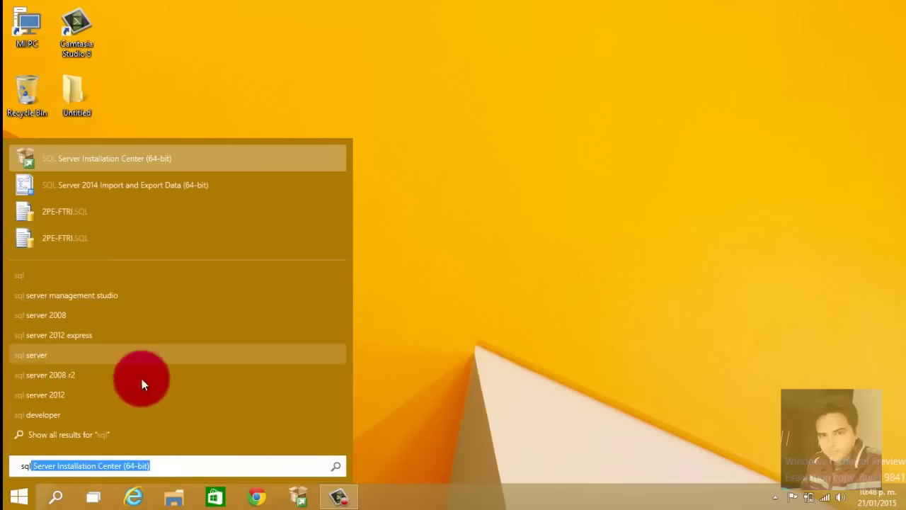
pyautogui.press('BackSpace')
pyautogui.press('BackSpace')
pyautogui.press('BackSpace')
pyautogui.press('BackSpace')
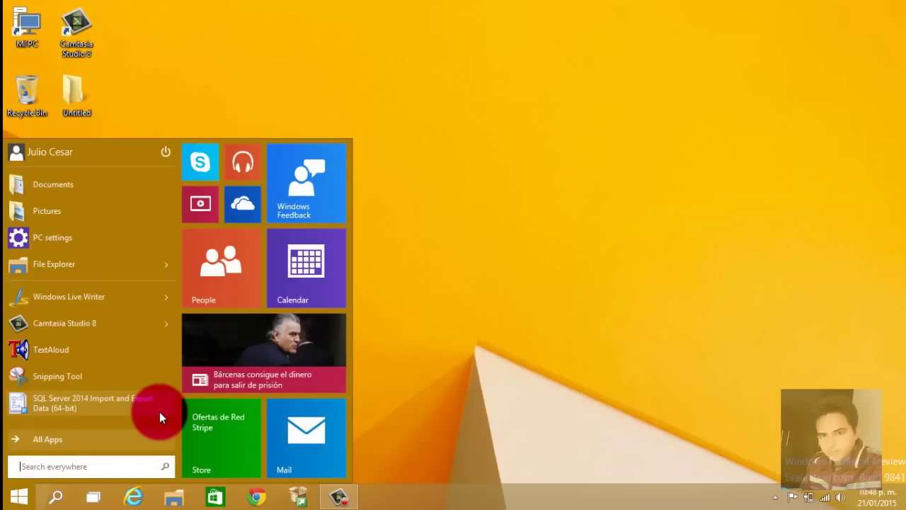
pyautogui.write('magnage')
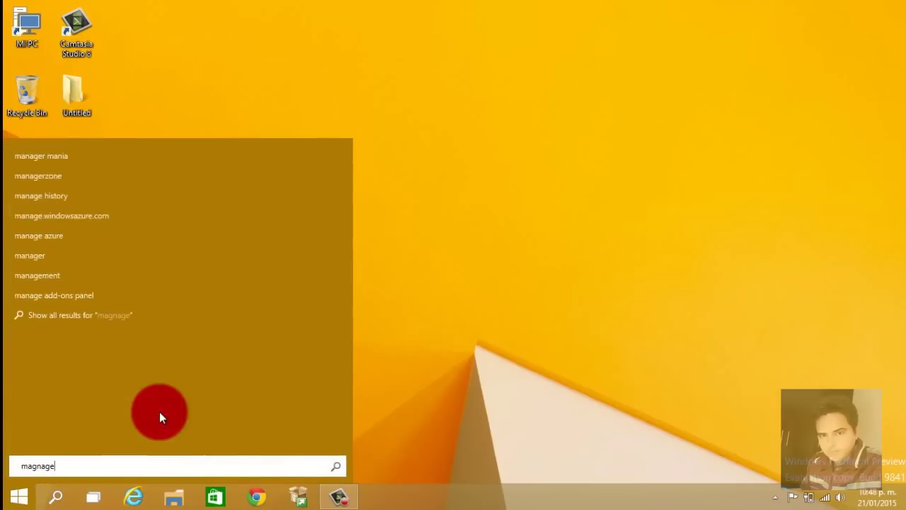
pyautogui.press('BackSpace')
pyautogui.press('BackSpace')
pyautogui.press('BackSpace')
pyautogui.press('BackSpace')
pyautogui.press('BackSpace')
pyautogui.press('BackSpace')
pyautogui.press('BackSpace')
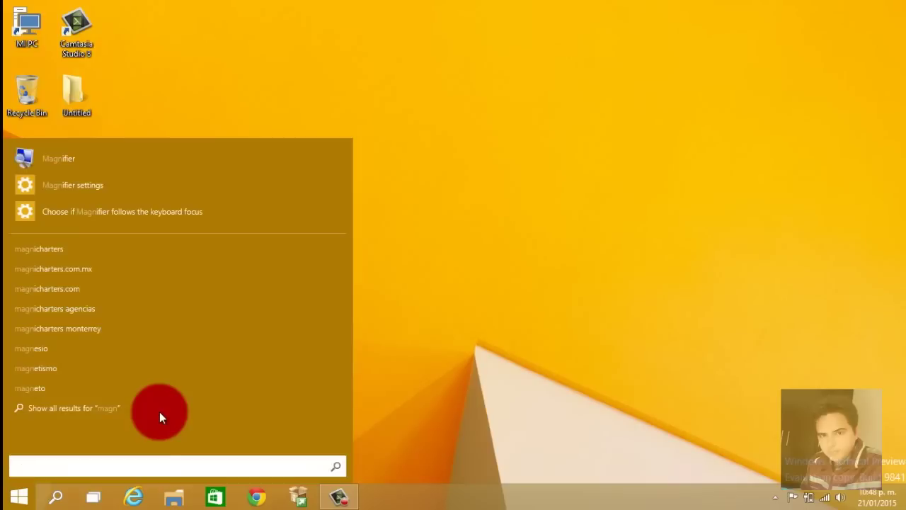
# Show all apps and expand the Microsoft SQL Server 2014 folder
pyautogui.click(131, 437)
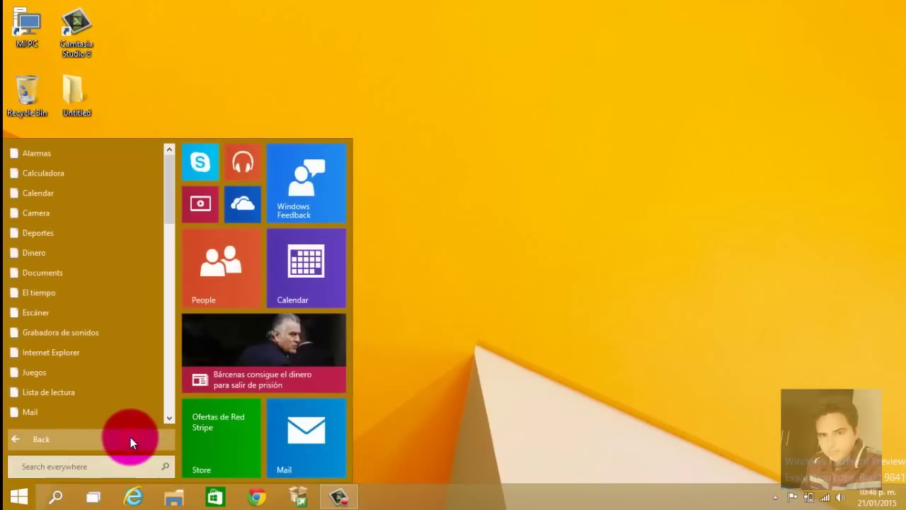
pyautogui.moveTo(171, 218); pyautogui.dragTo(165, 390)
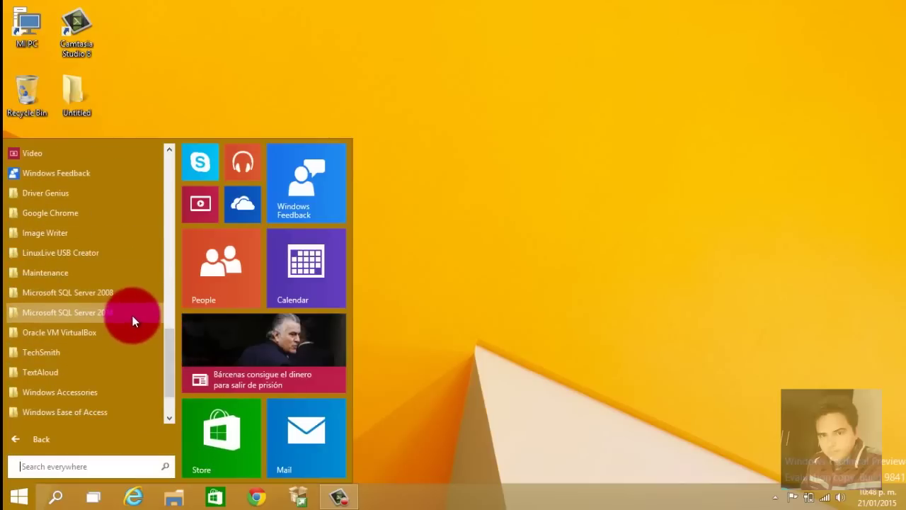
pyautogui.click(131, 299)
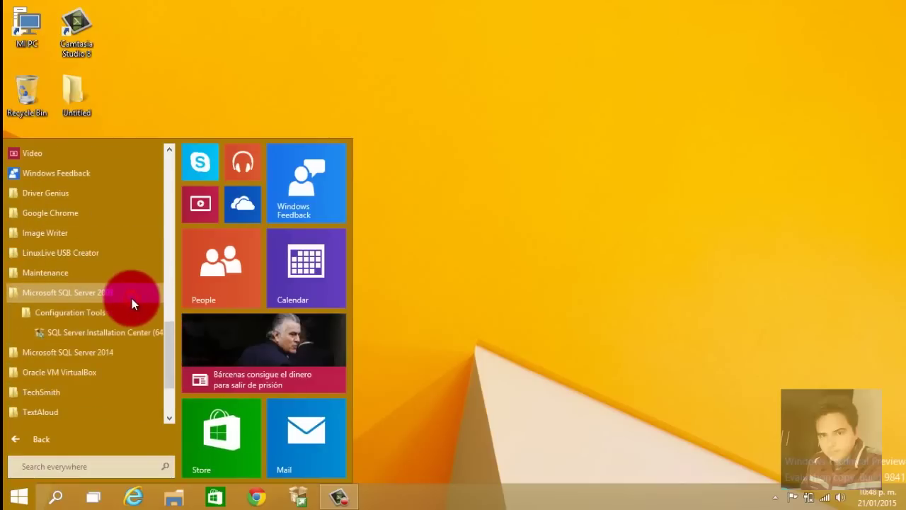
pyautogui.click(105, 354)
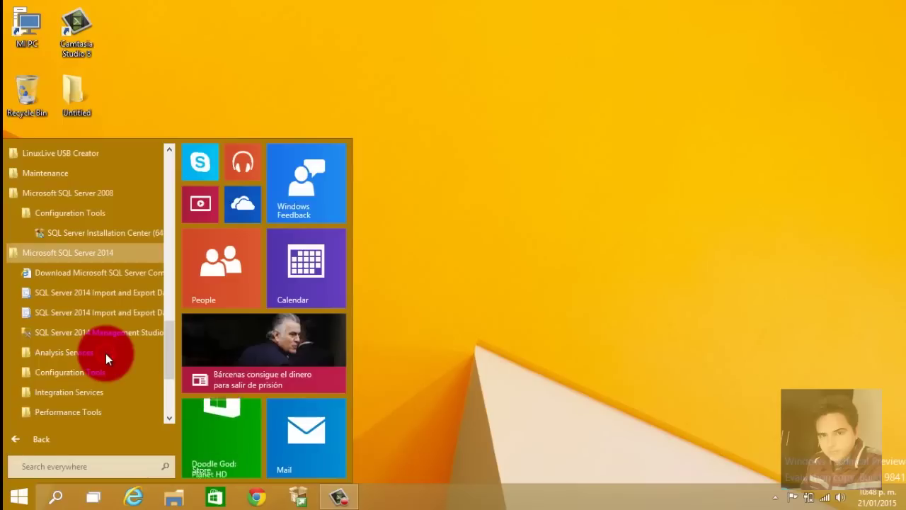
# Connect Management Studio to the local SQLEXPRESS instance with Windows Authentication and expand Databases to show System Databases
pyautogui.click(121, 333)
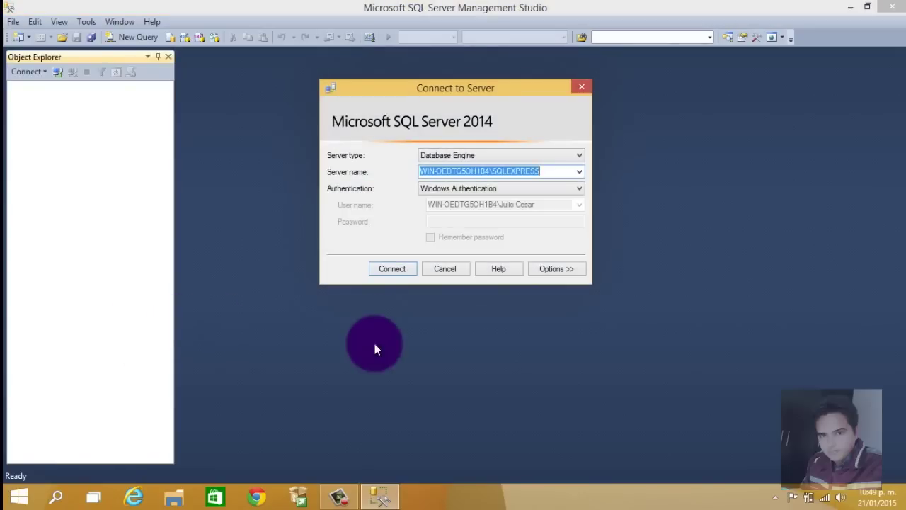
pyautogui.click(400, 269)
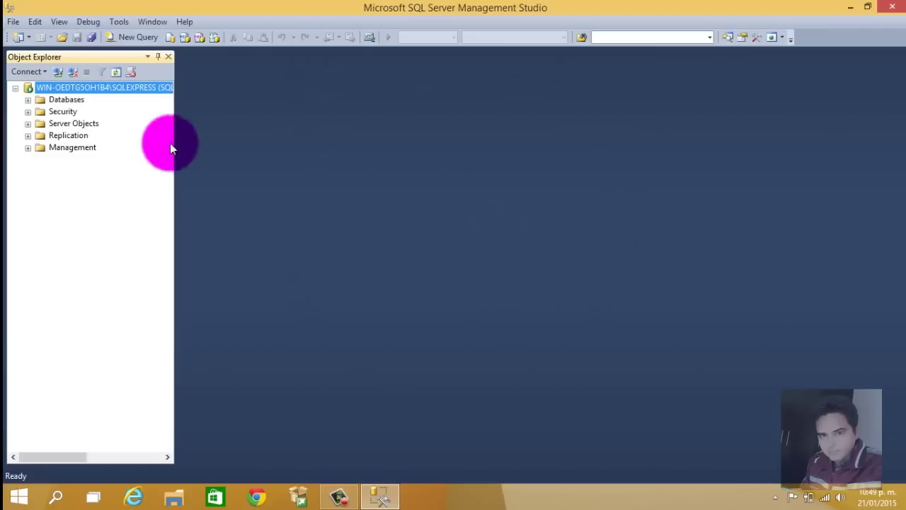
pyautogui.click(28, 100)
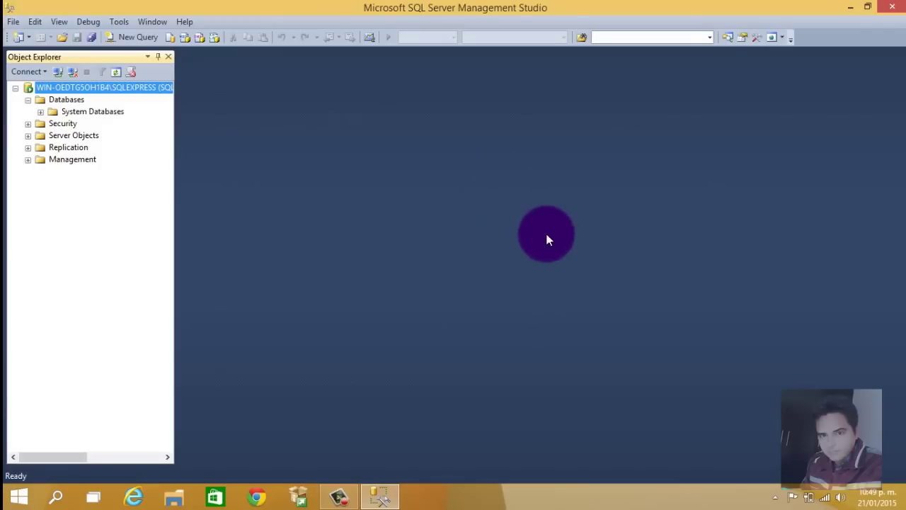
pyautogui.click(340, 497)
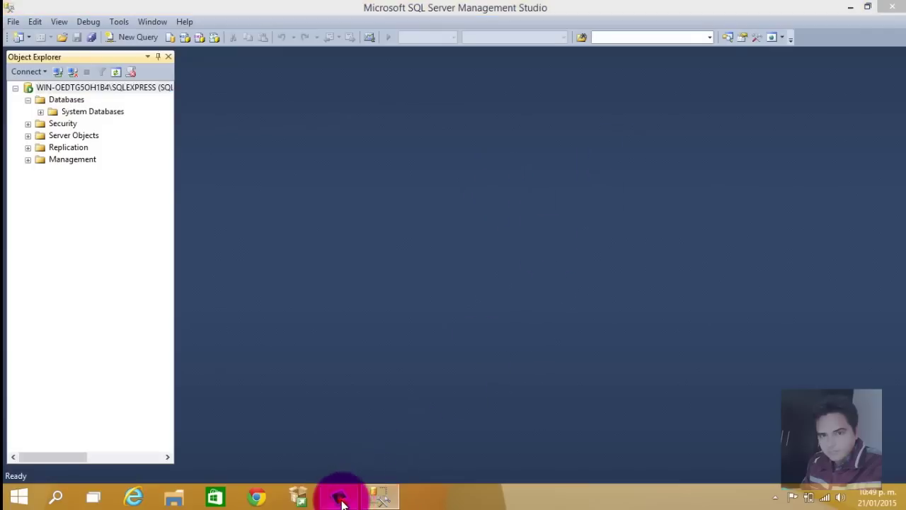